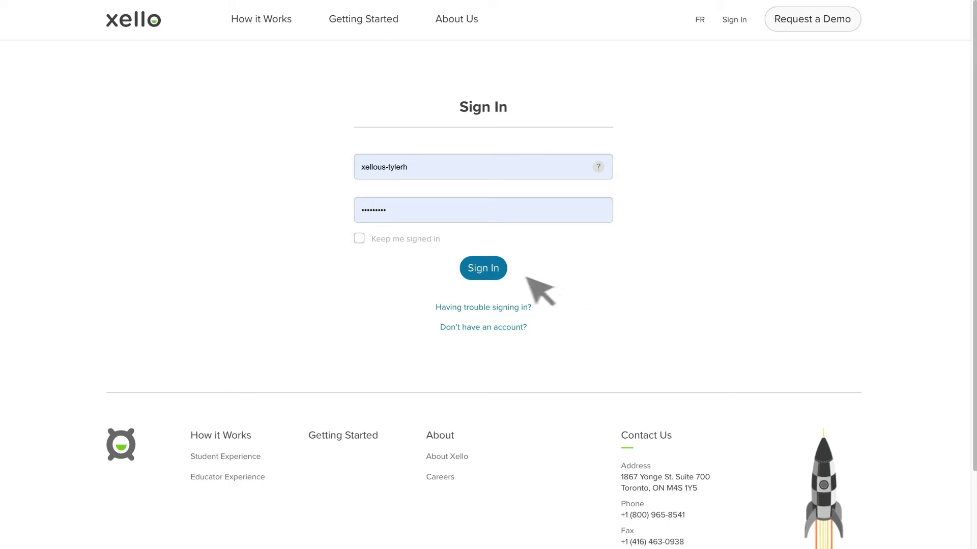
Go to Explore Options and scroll down to the Companies and Opportunities cards.
{"action": "left_click", "coordinate": [483, 270]}
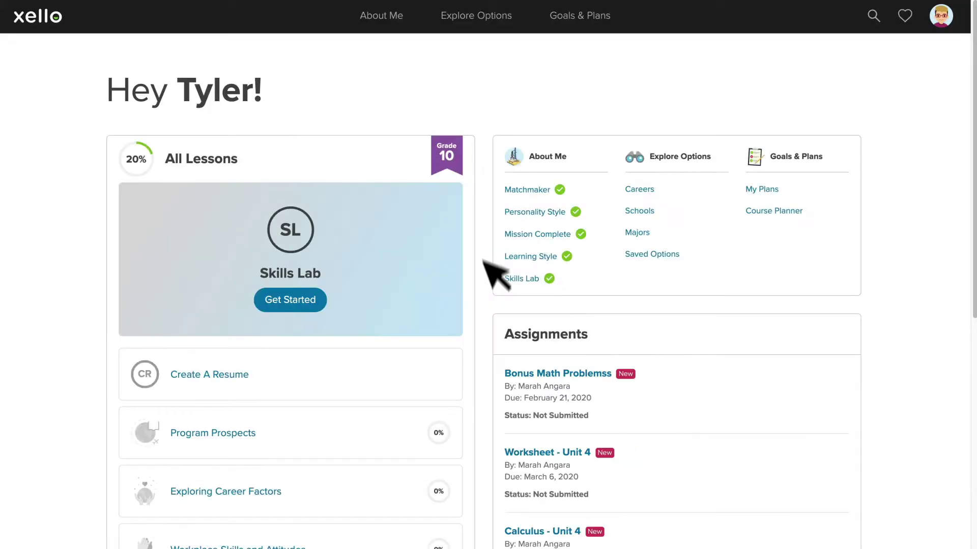
{"action": "left_click", "coordinate": [473, 16]}
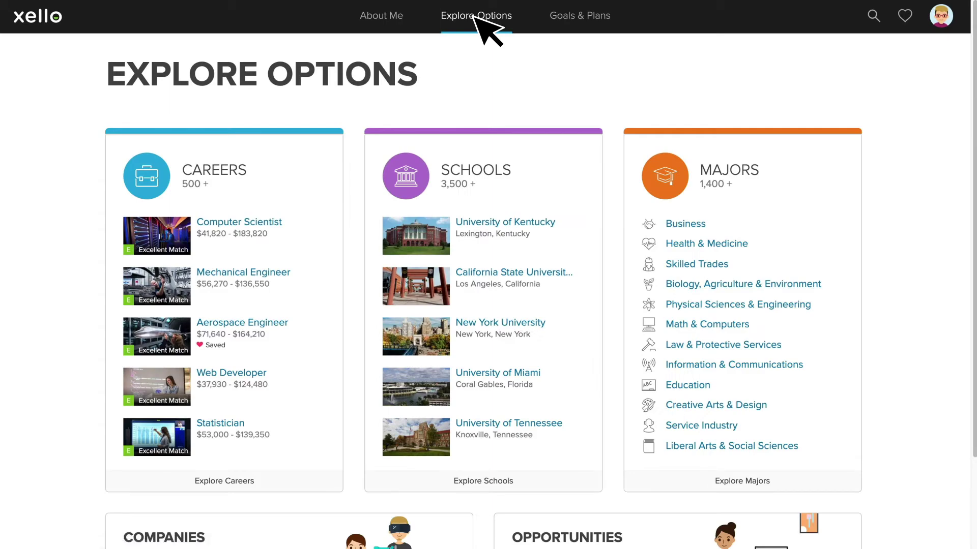
{"action": "scroll", "coordinate": [474, 17], "scroll_direction": "down", "scroll_amount": 2}
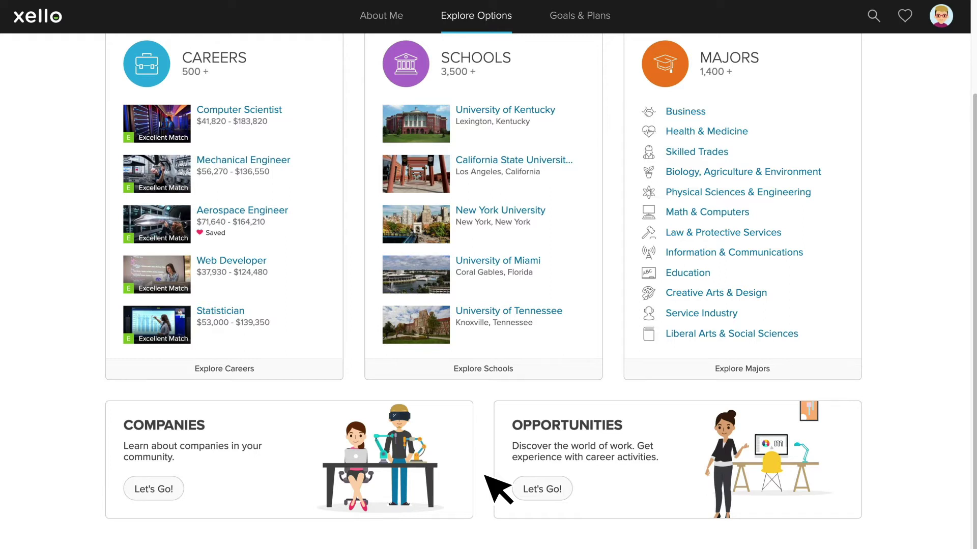
Filter the 39-company directory by the career term 'graph' to show only TwoPeaks.
{"action": "left_click", "coordinate": [154, 489]}
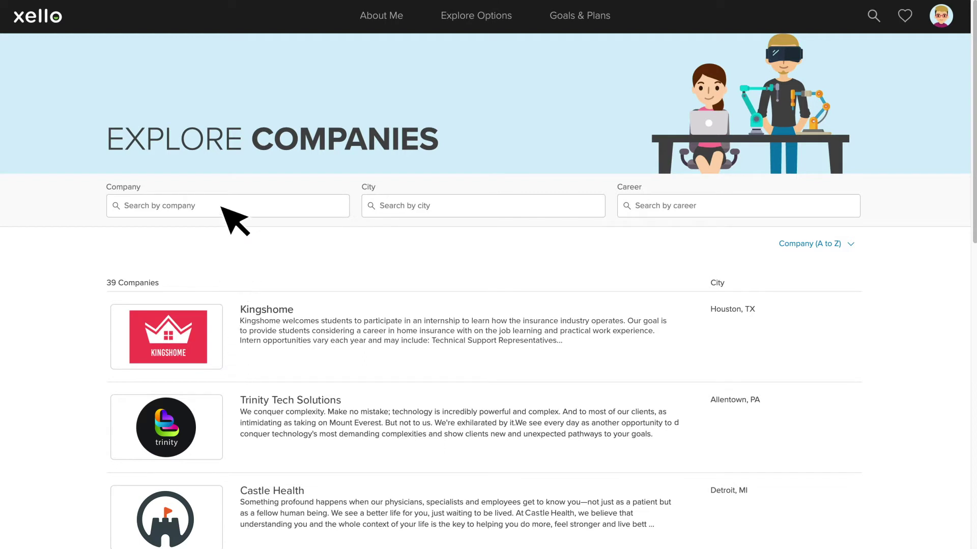
{"action": "left_click", "coordinate": [720, 208]}
{"action": "type", "text": "gra"}
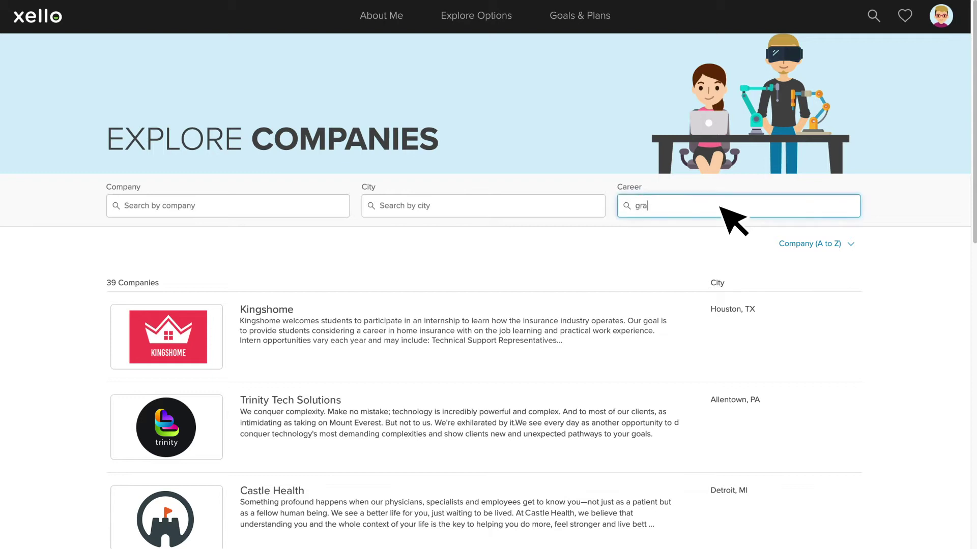
{"action": "type", "text": "ph"}
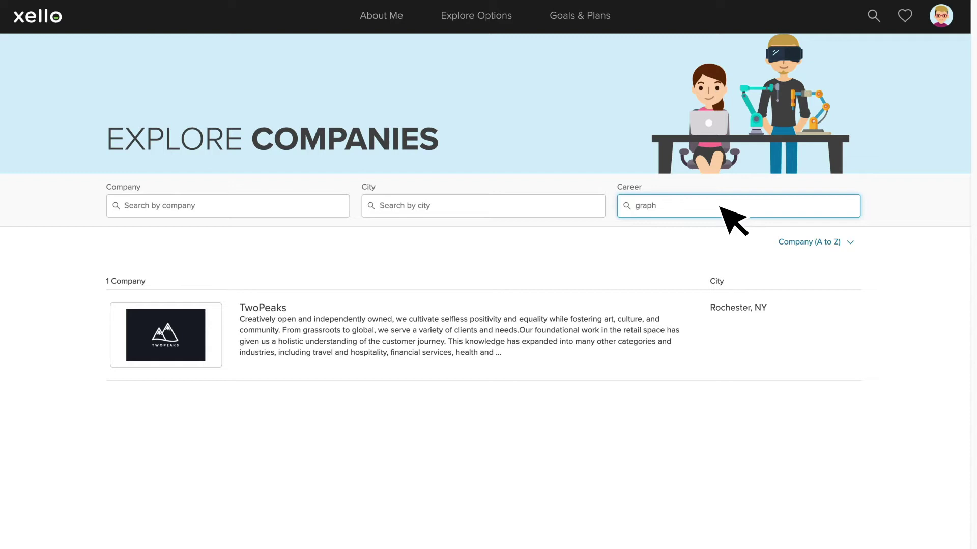
Review TwoPeaks' Job Shadow a Graphic Designer opportunity and its Graphic Designer and Software Engineer careers.
{"action": "left_click", "coordinate": [260, 308]}
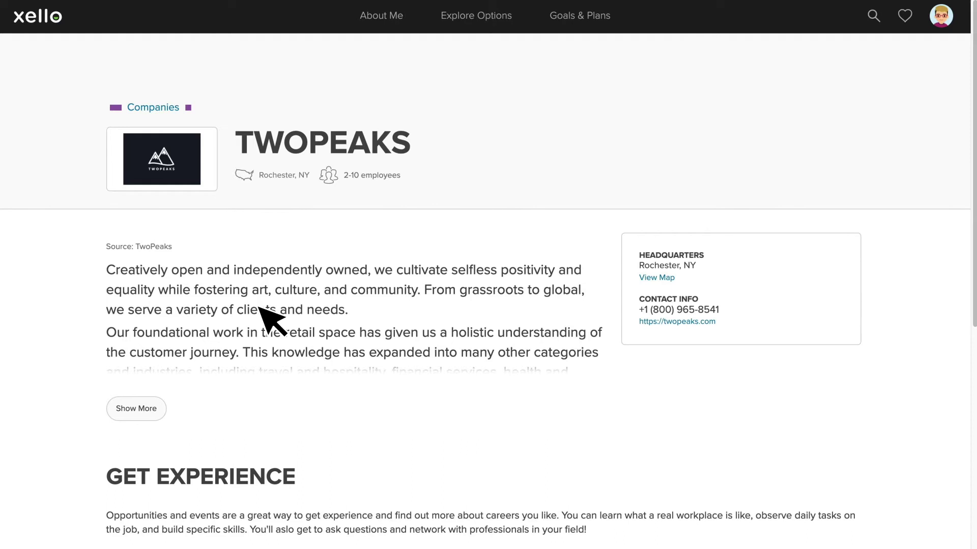
{"action": "scroll", "coordinate": [731, 265], "scroll_direction": "down", "scroll_amount": 1}
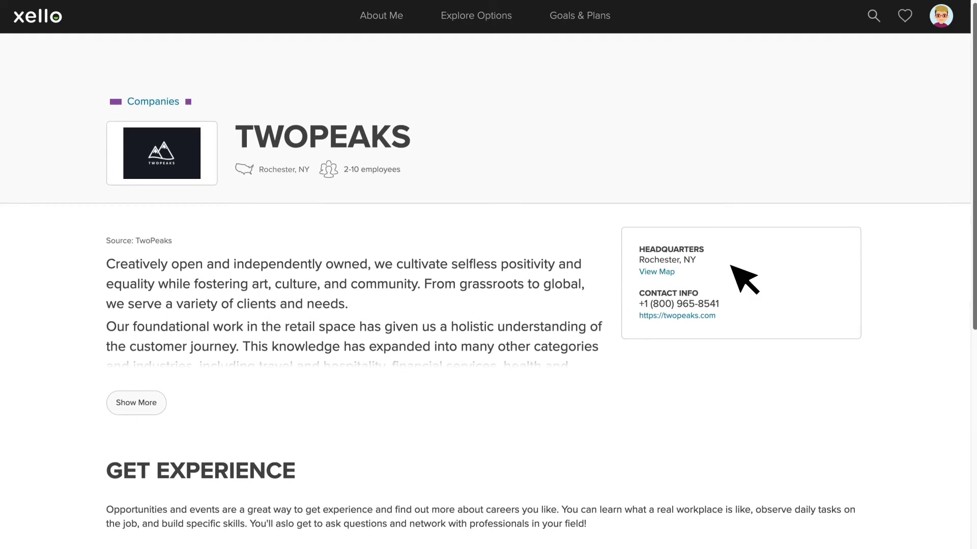
{"action": "scroll", "coordinate": [731, 265], "scroll_direction": "down", "scroll_amount": 5}
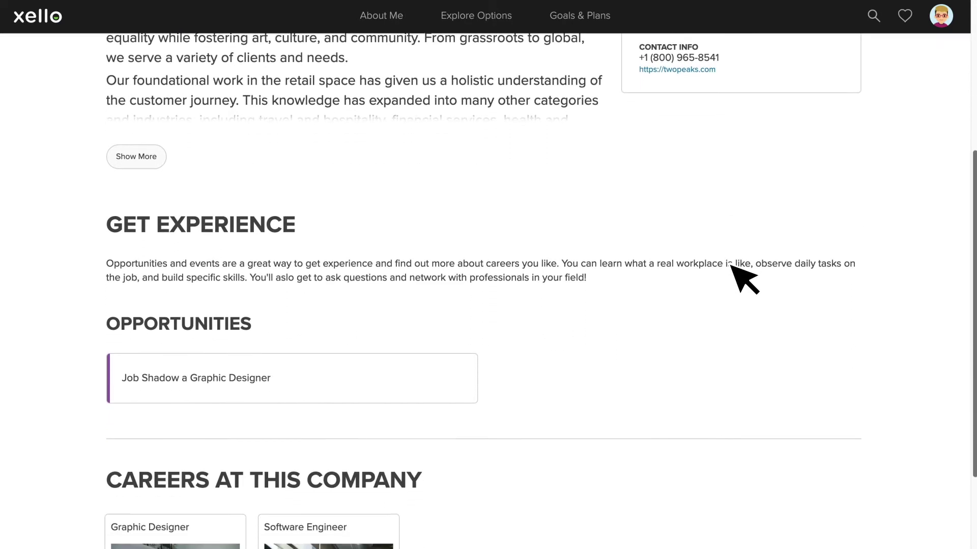
{"action": "scroll", "coordinate": [730, 265], "scroll_direction": "down", "scroll_amount": 3}
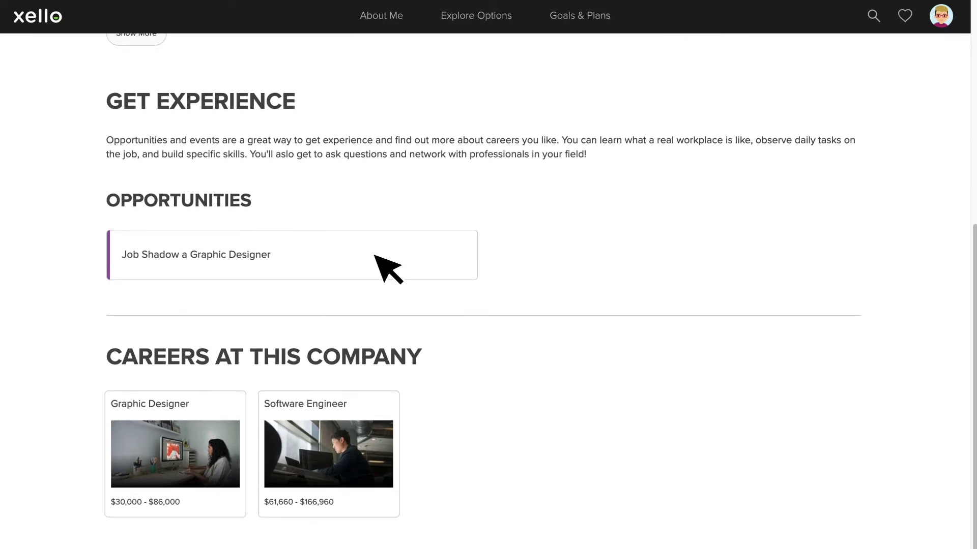
List all 10 Explore Opportunities, checking the Location filter but closing Filters without applying any.
{"action": "left_click", "coordinate": [466, 24]}
{"action": "scroll", "coordinate": [550, 458], "scroll_direction": "down", "scroll_amount": 2}
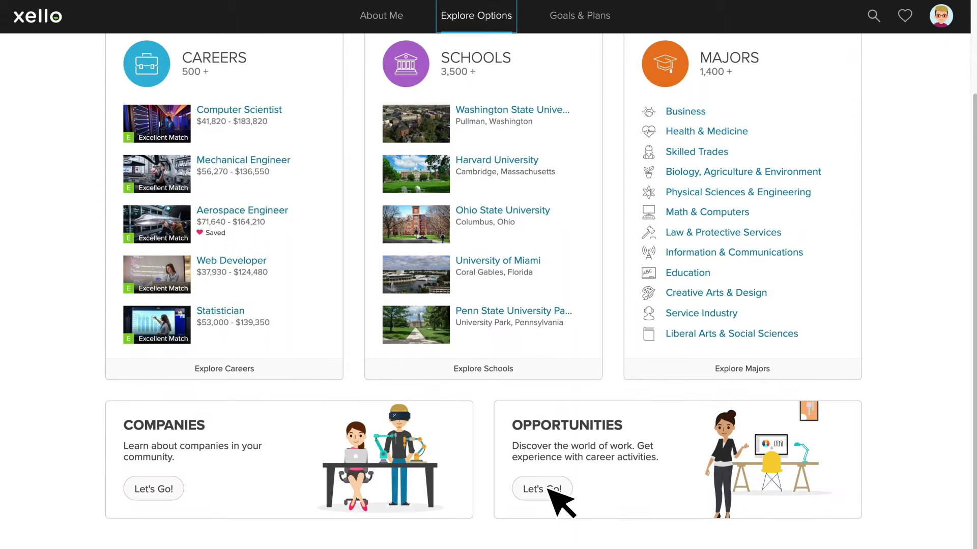
{"action": "left_click", "coordinate": [554, 489]}
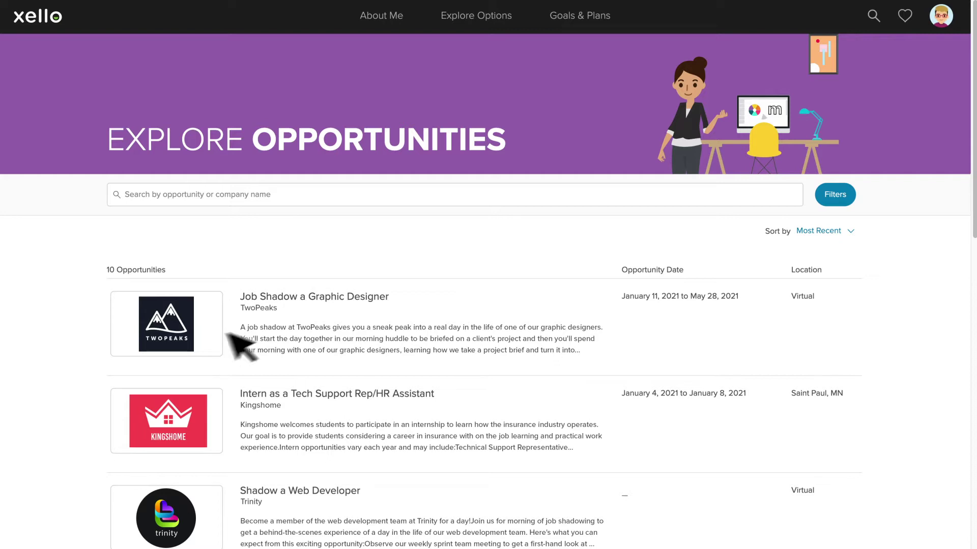
{"action": "left_click", "coordinate": [833, 194]}
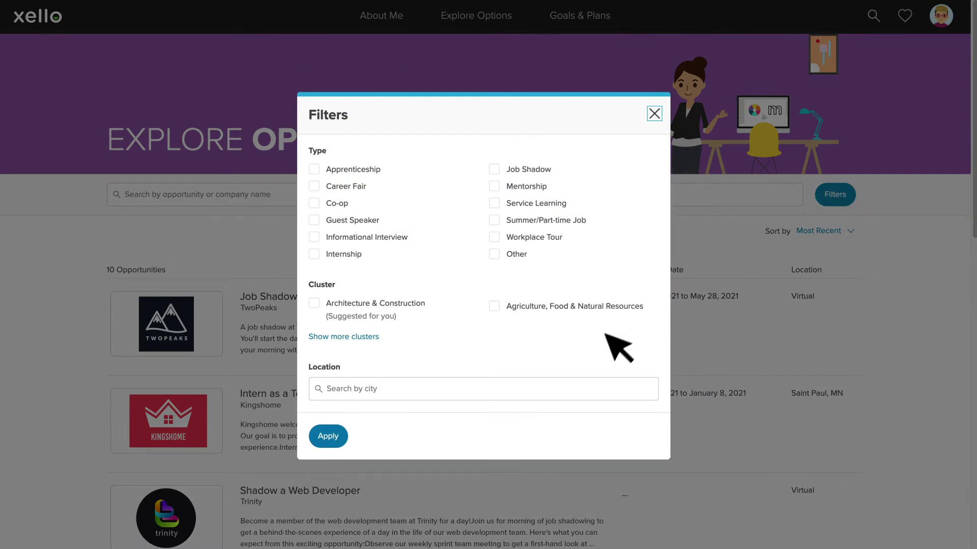
{"action": "left_click", "coordinate": [579, 388]}
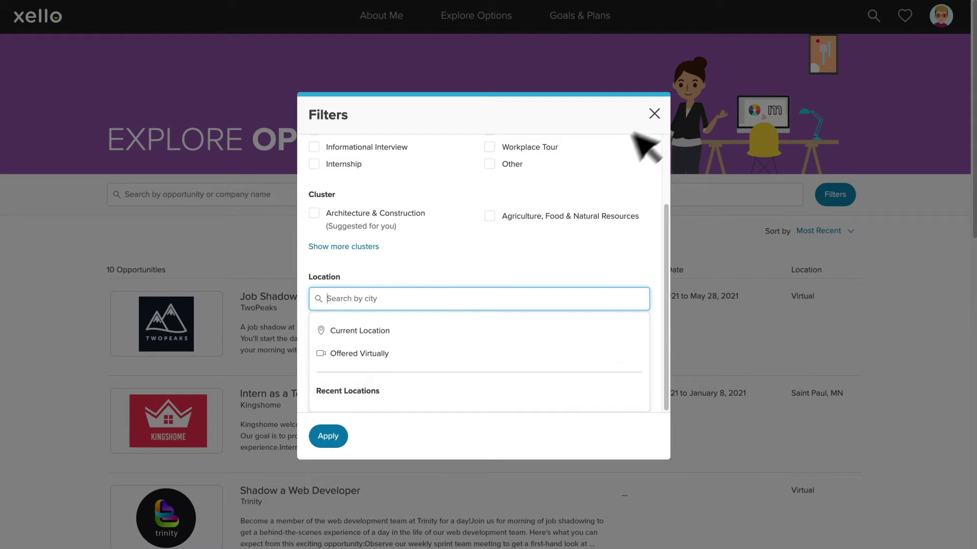
{"action": "left_click", "coordinate": [654, 112]}
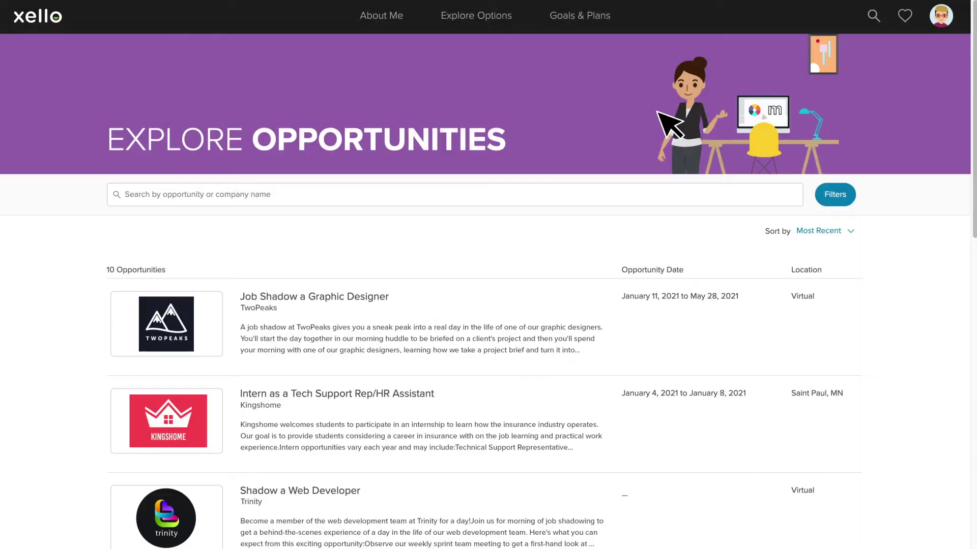
Review the TwoPeaks Job Shadow a Graphic Designer details, then request it and confirm with Yes, Request.
{"action": "left_click", "coordinate": [184, 331]}
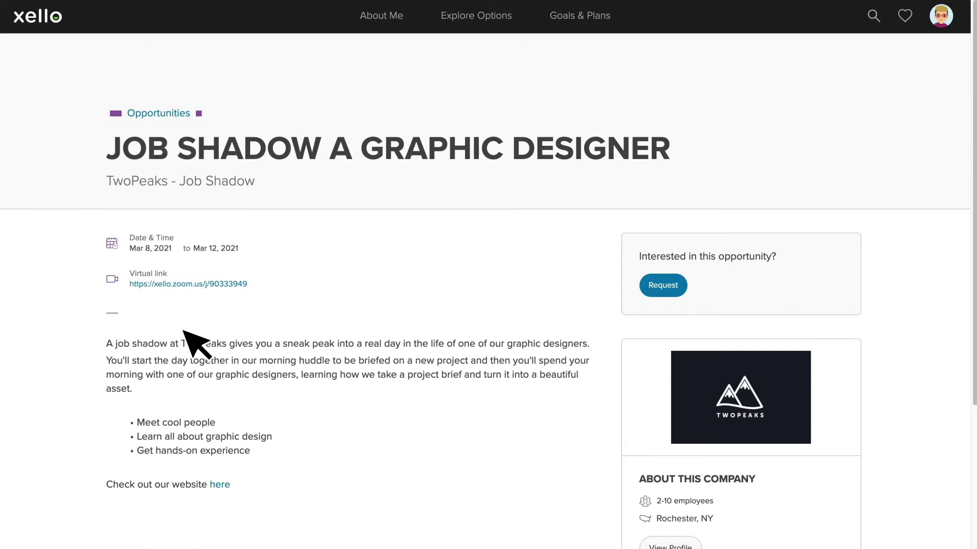
{"action": "scroll", "coordinate": [183, 331], "scroll_direction": "down", "scroll_amount": 2}
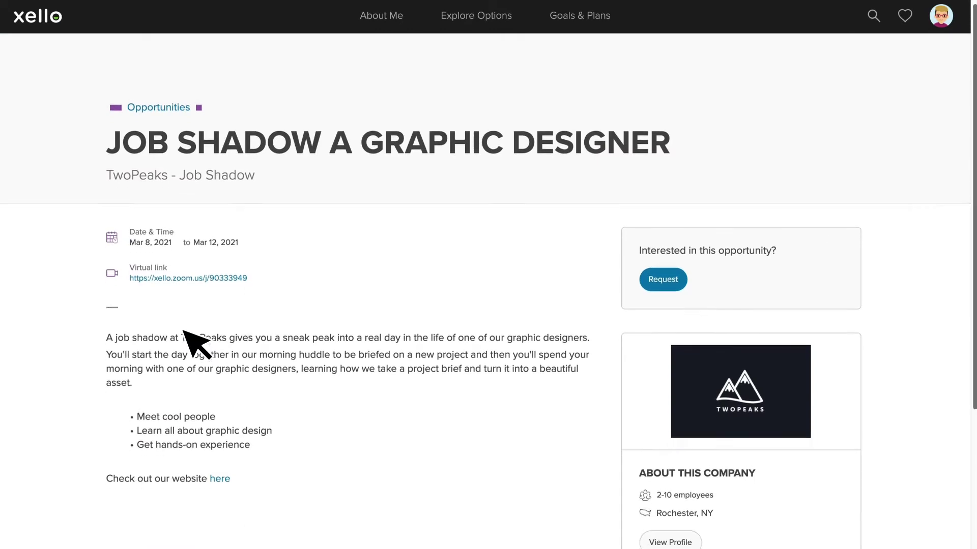
{"action": "scroll", "coordinate": [183, 330], "scroll_direction": "down", "scroll_amount": 1}
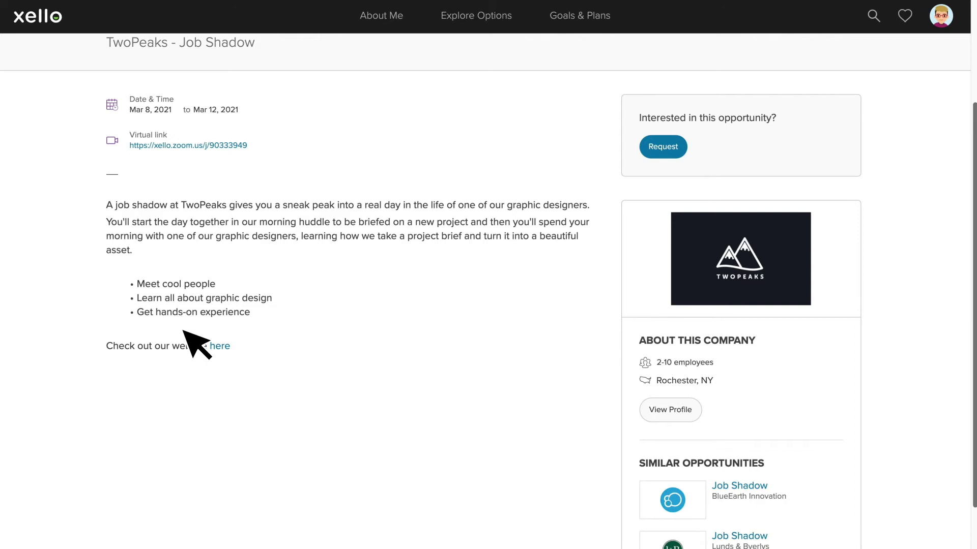
{"action": "scroll", "coordinate": [183, 330], "scroll_direction": "up", "scroll_amount": 3}
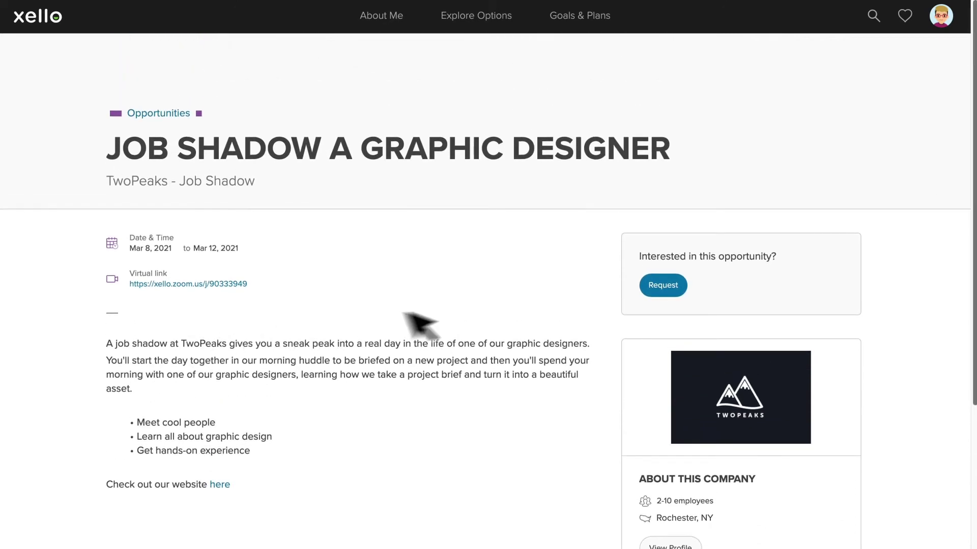
{"action": "left_click", "coordinate": [671, 287]}
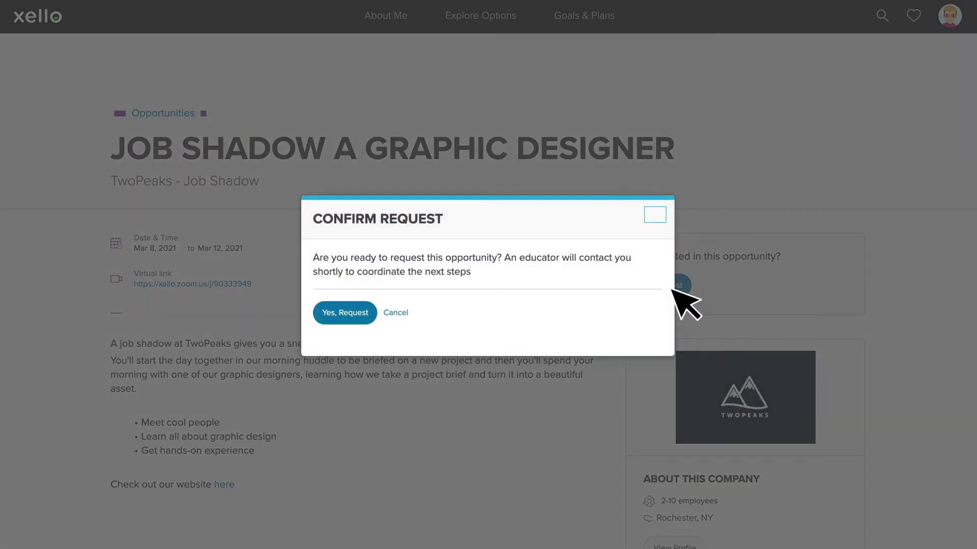
{"action": "left_click", "coordinate": [336, 311]}
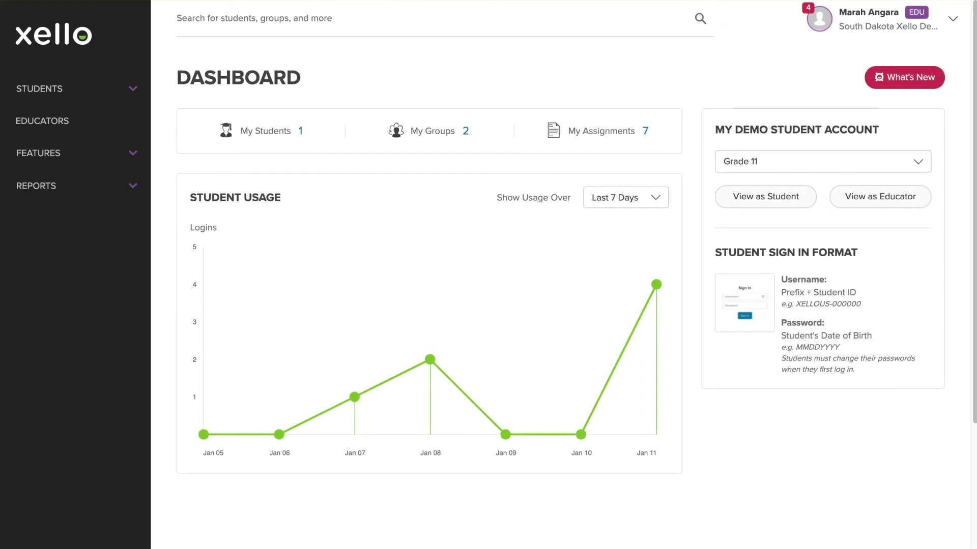
Go to Opportunities under the educator sidebar's FEATURES menu.
{"action": "left_click", "coordinate": [106, 152]}
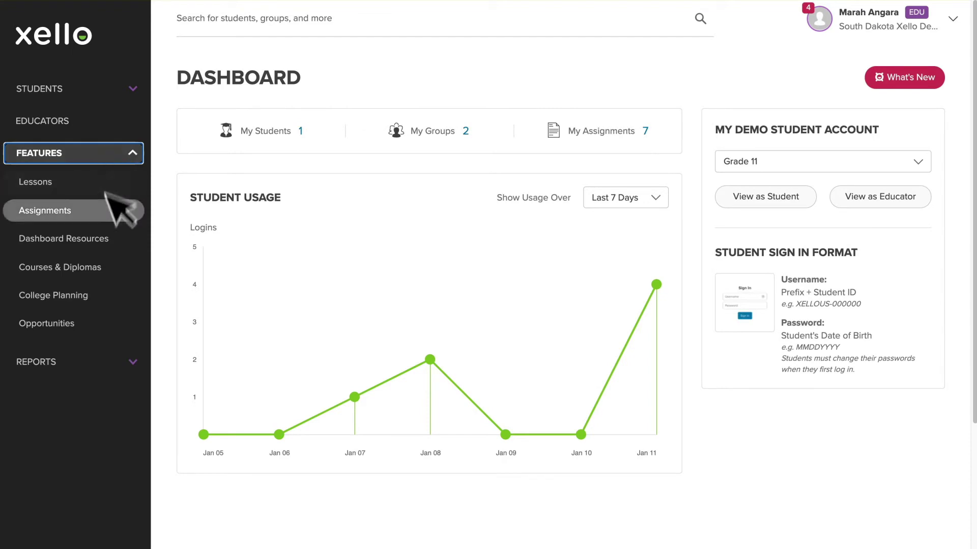
{"action": "left_click", "coordinate": [107, 323]}
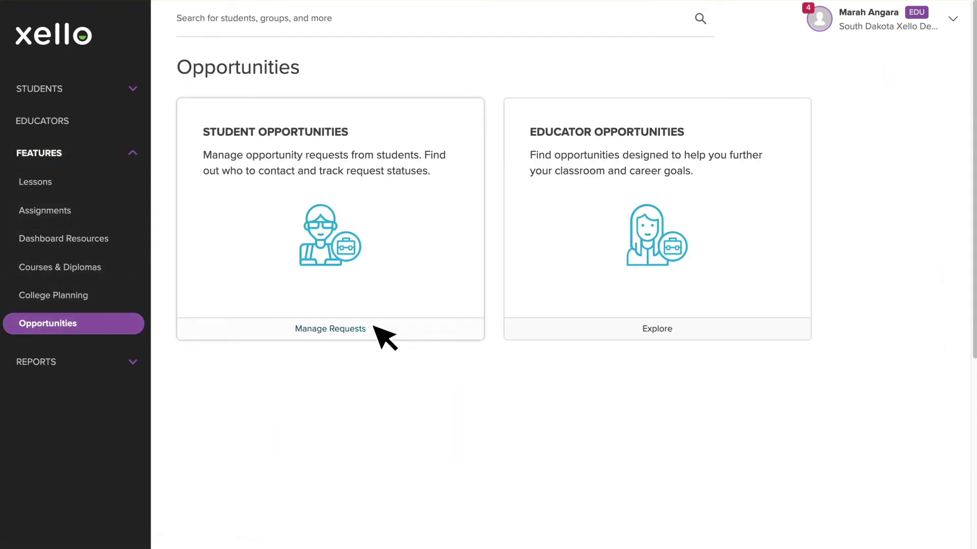
{"action": "left_click", "coordinate": [384, 337]}
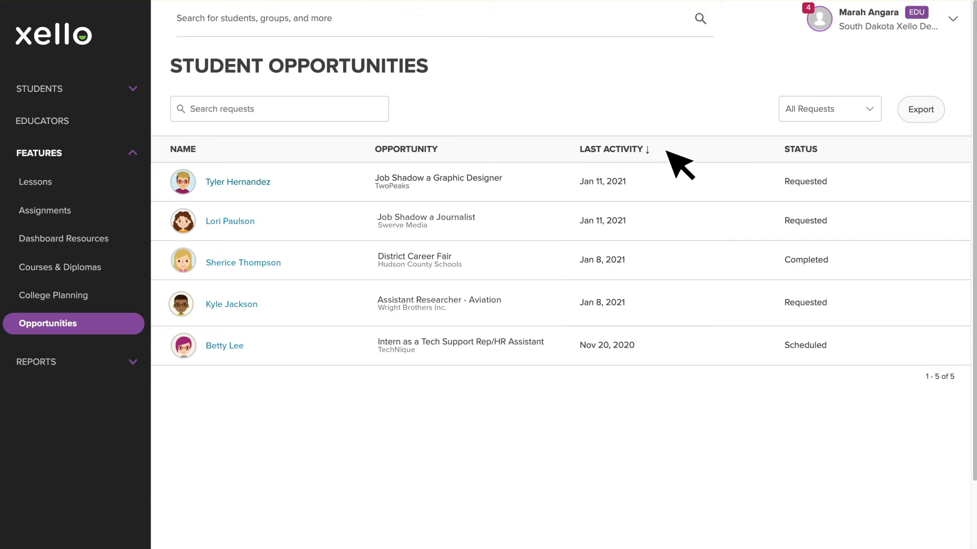
{"action": "left_click", "coordinate": [831, 111]}
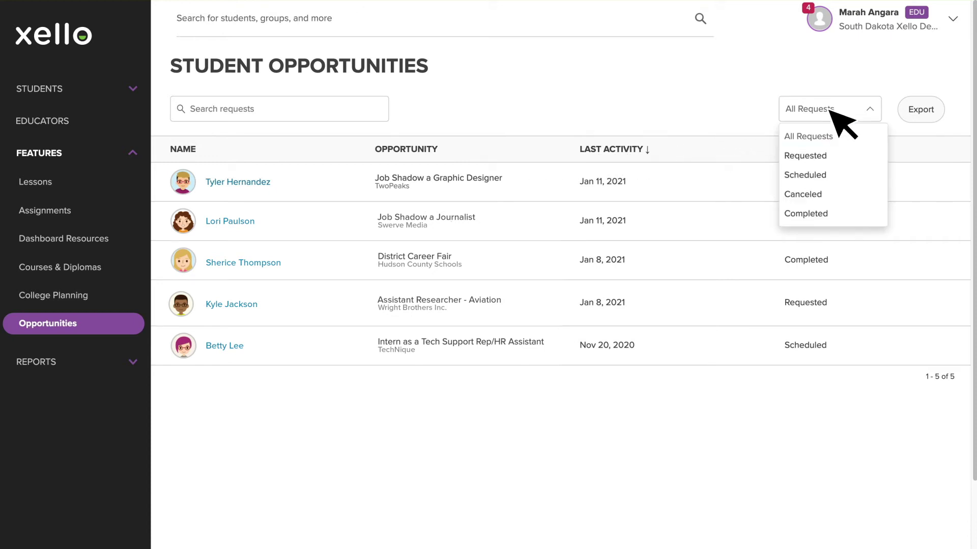
{"action": "left_click", "coordinate": [830, 110]}
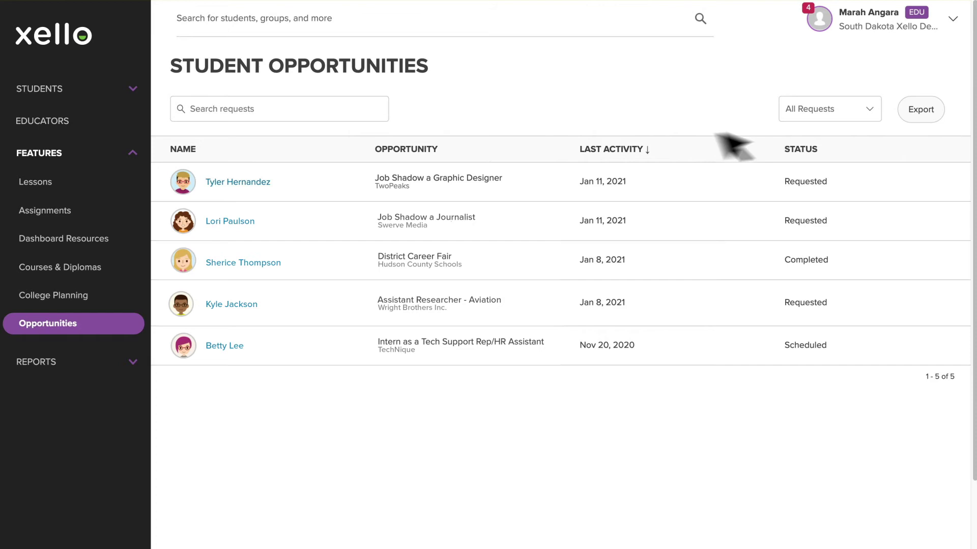
Open the first student's TwoPeaks graphic designer job shadow request and expand About This Opportunity.
{"action": "left_click", "coordinate": [260, 181]}
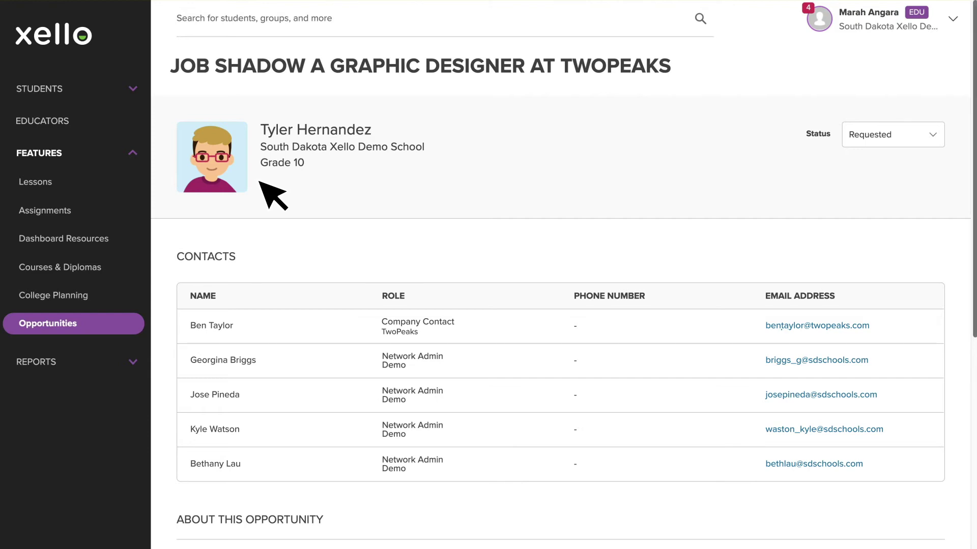
{"action": "scroll", "coordinate": [259, 181], "scroll_direction": "down", "scroll_amount": 2}
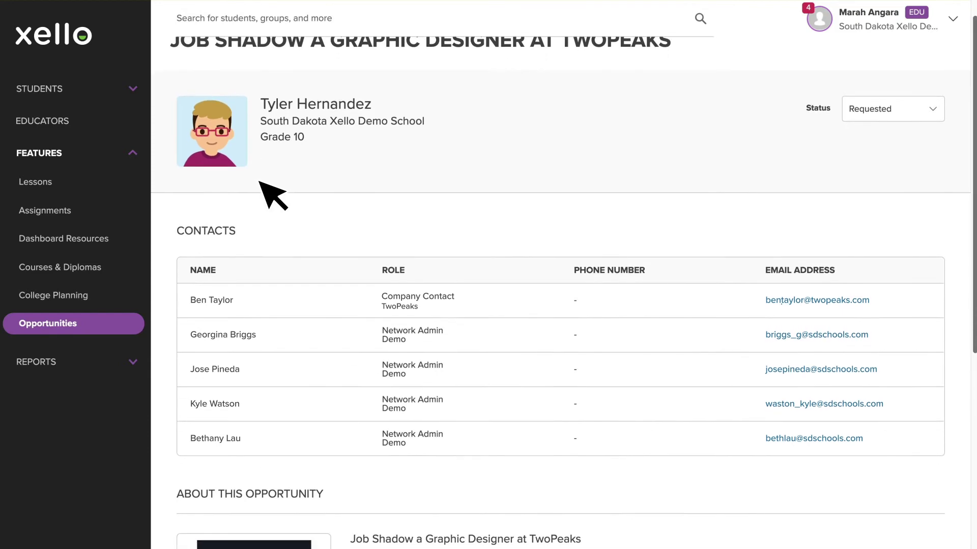
{"action": "scroll", "coordinate": [259, 181], "scroll_direction": "down", "scroll_amount": 3}
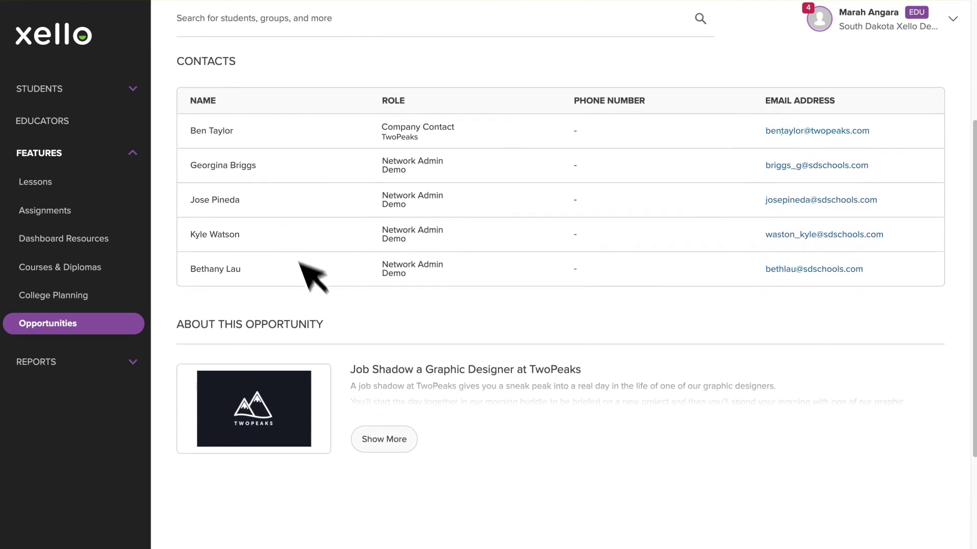
{"action": "left_click", "coordinate": [388, 440]}
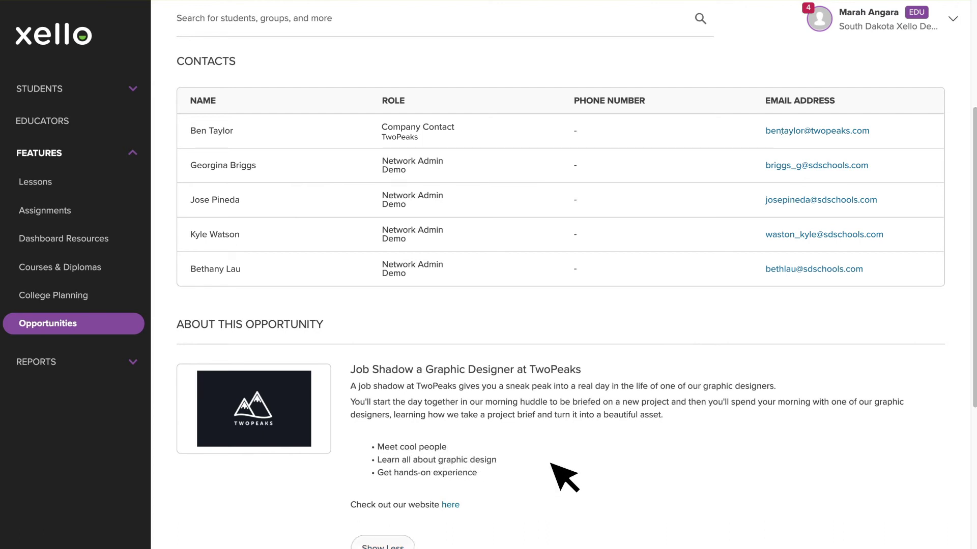
{"action": "scroll", "coordinate": [551, 464], "scroll_direction": "down", "scroll_amount": 1}
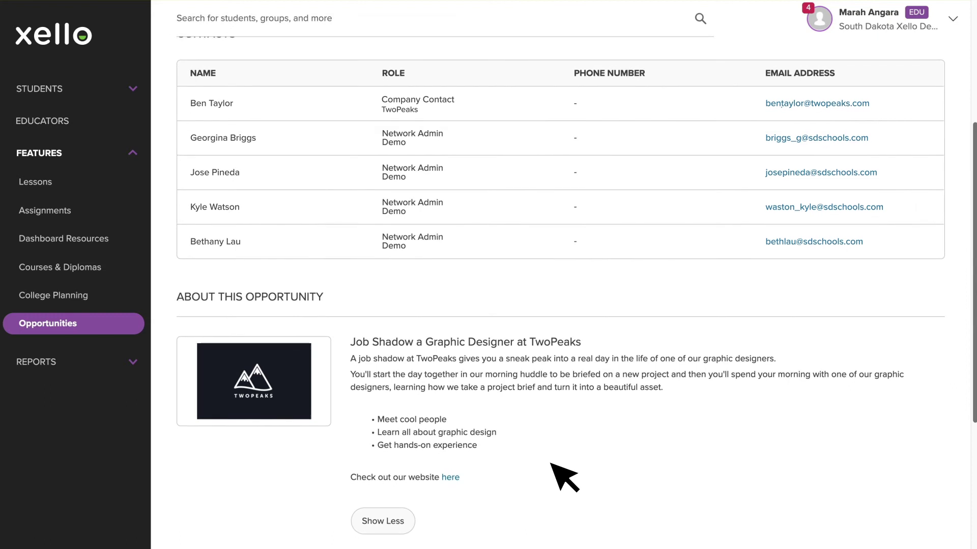
{"action": "scroll", "coordinate": [564, 478], "scroll_direction": "down", "scroll_amount": 1}
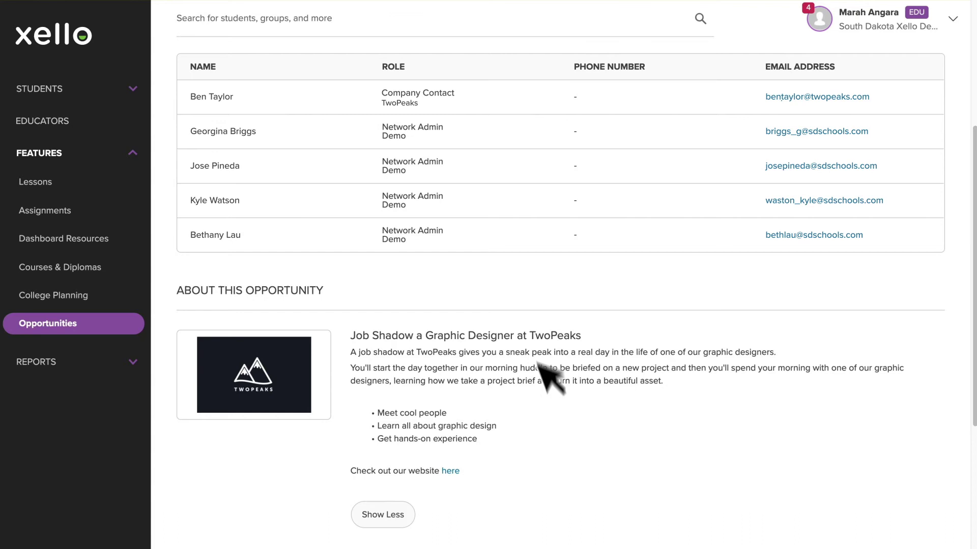
{"action": "left_click", "coordinate": [490, 18]}
{"action": "type", "text": "tyler"}
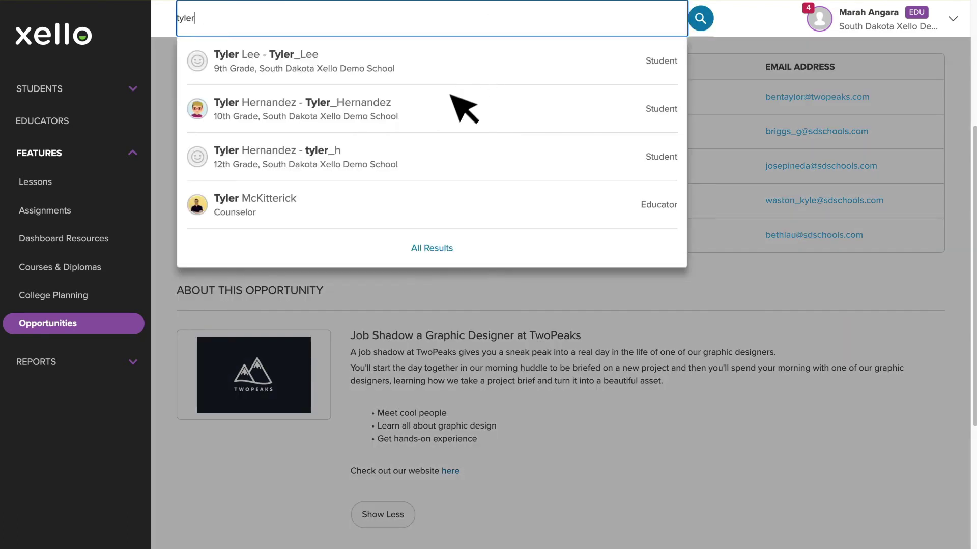
{"action": "left_click", "coordinate": [463, 108]}
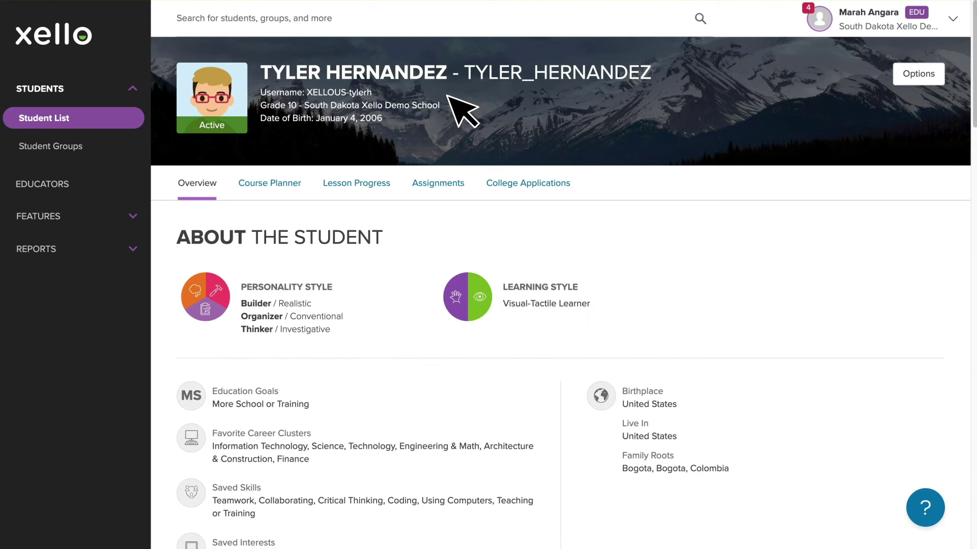
{"action": "scroll", "coordinate": [463, 109], "scroll_direction": "down", "scroll_amount": 4}
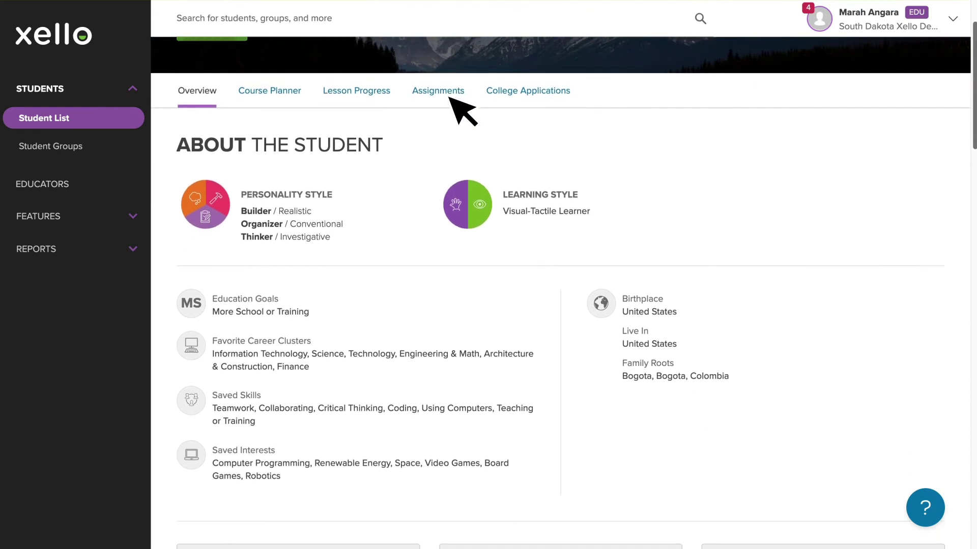
{"action": "scroll", "coordinate": [463, 109], "scroll_direction": "down", "scroll_amount": 3}
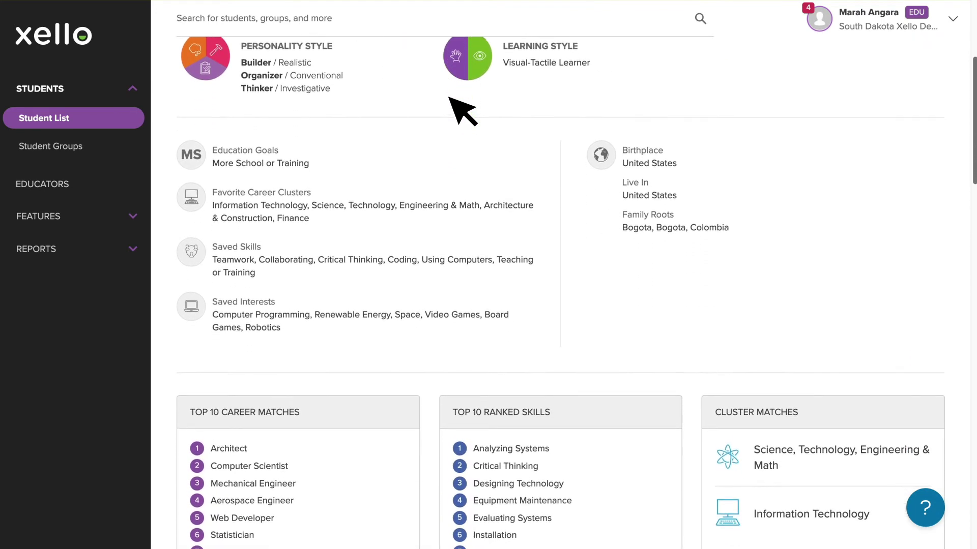
{"action": "scroll", "coordinate": [463, 108], "scroll_direction": "down", "scroll_amount": 1}
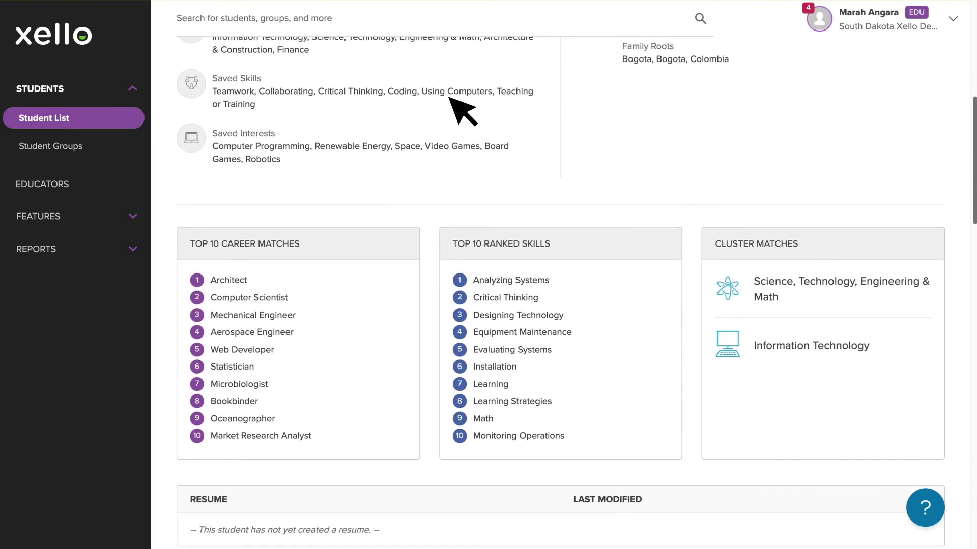
{"action": "scroll", "coordinate": [463, 109], "scroll_direction": "up", "scroll_amount": 8}
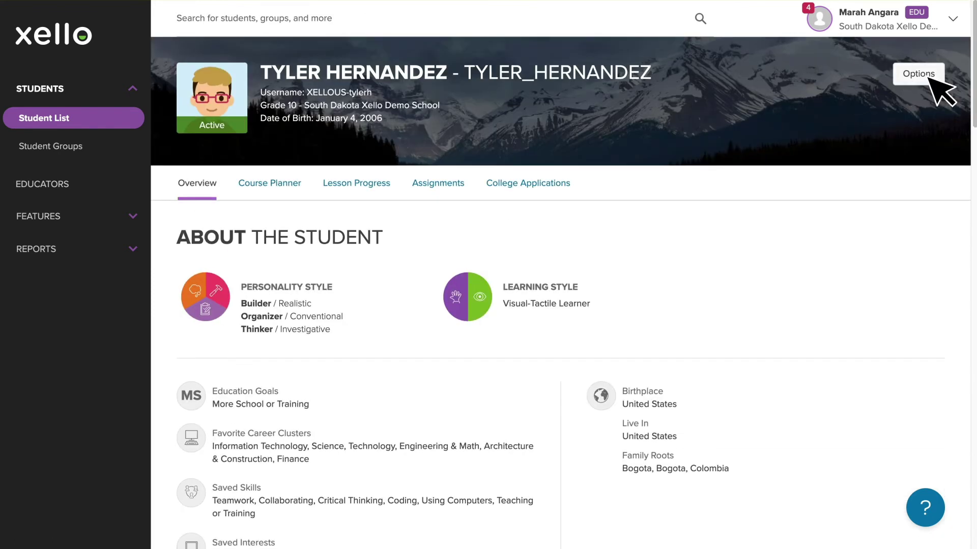
{"action": "left_click", "coordinate": [927, 76]}
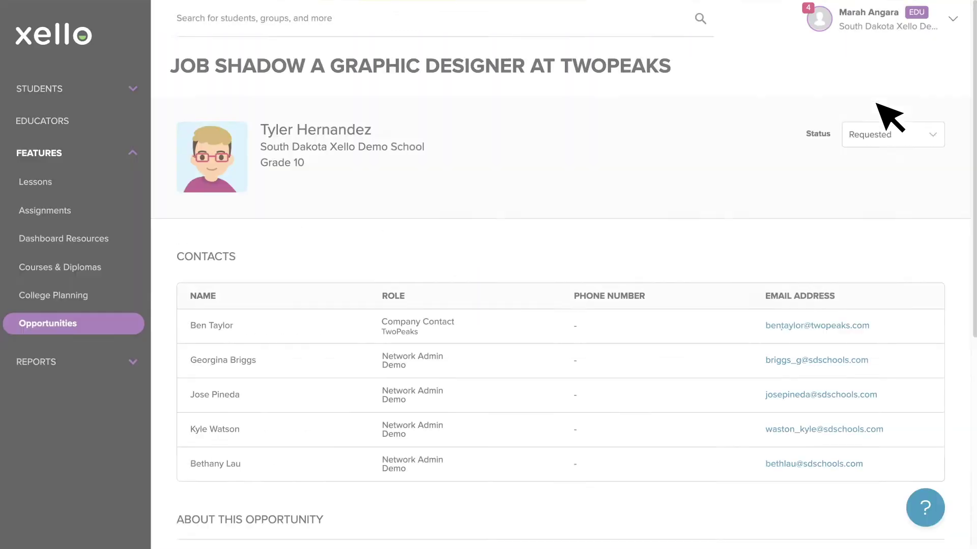
Show the request's status options: Requested, Scheduled, Canceled and Completed.
{"action": "left_click", "coordinate": [918, 135]}
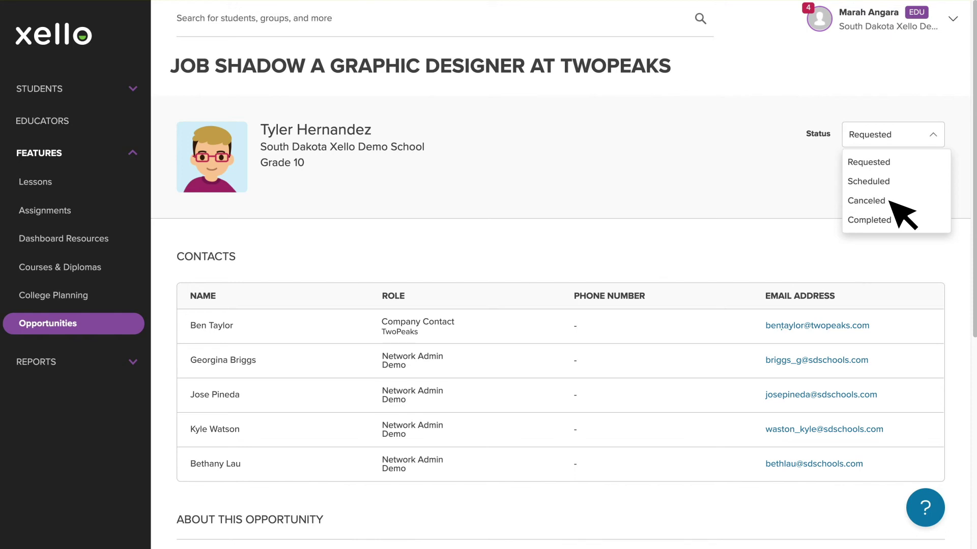
Go back to Opportunities and explore the four Educator Opportunities.
{"action": "left_click", "coordinate": [104, 321]}
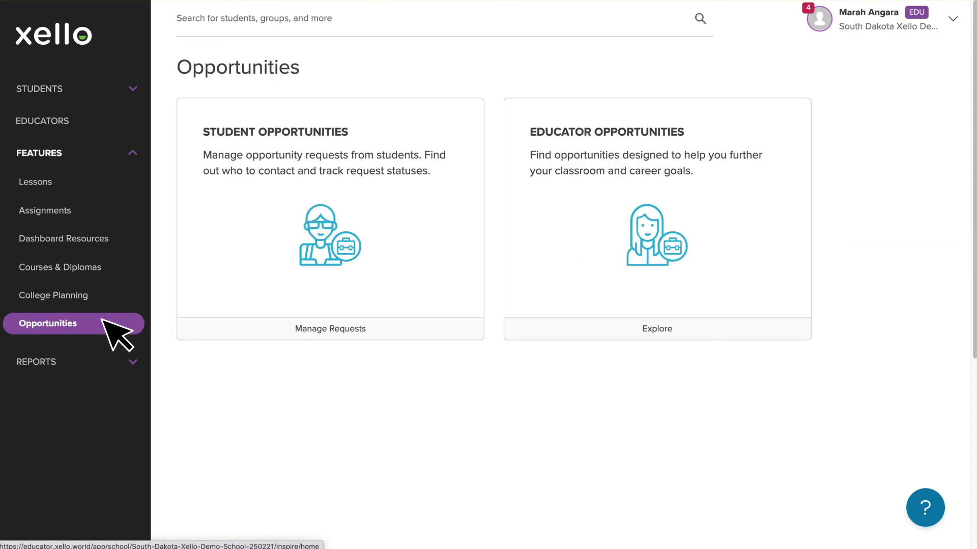
{"action": "left_click", "coordinate": [664, 331]}
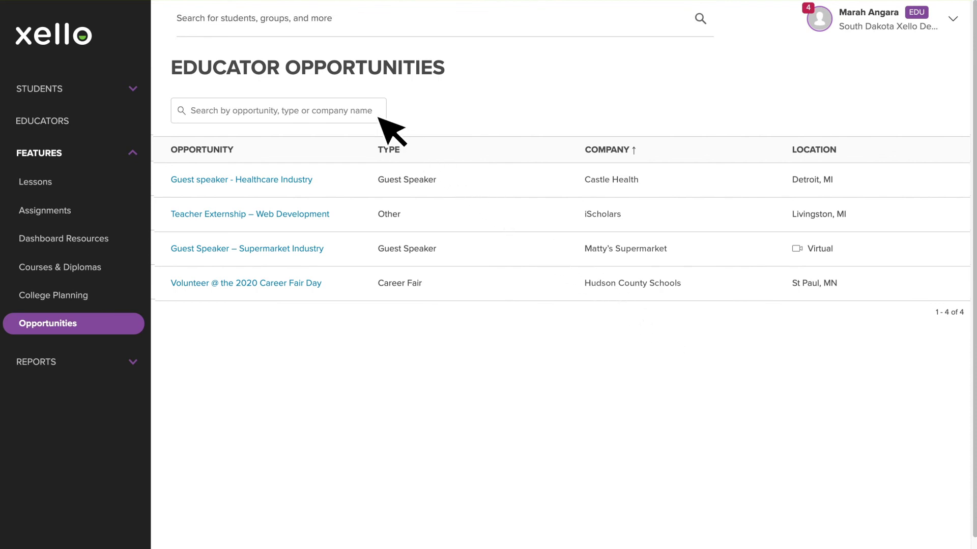
Review Castle Health's Guest speaker - Healthcare Industry location, description and contacts.
{"action": "left_click", "coordinate": [299, 181]}
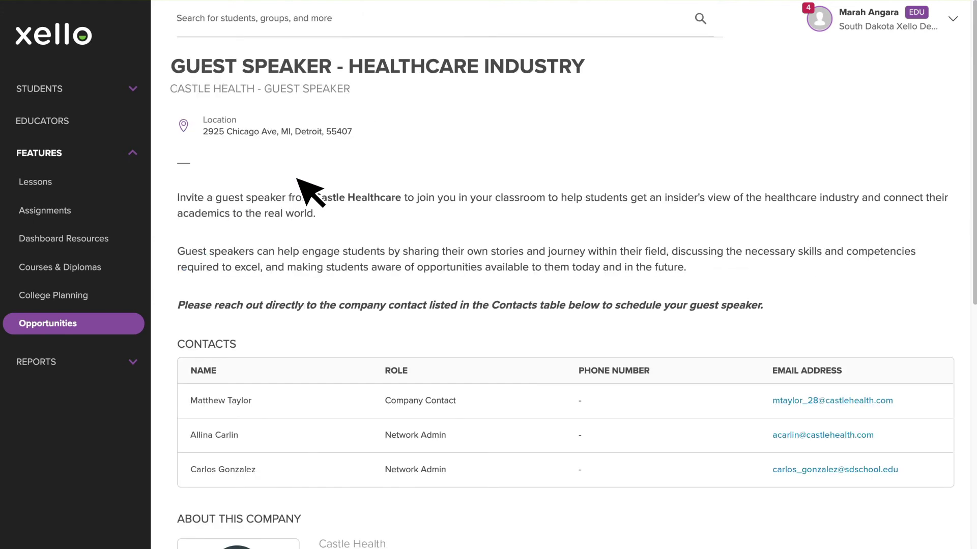
{"action": "scroll", "coordinate": [297, 145], "scroll_direction": "down", "scroll_amount": 3}
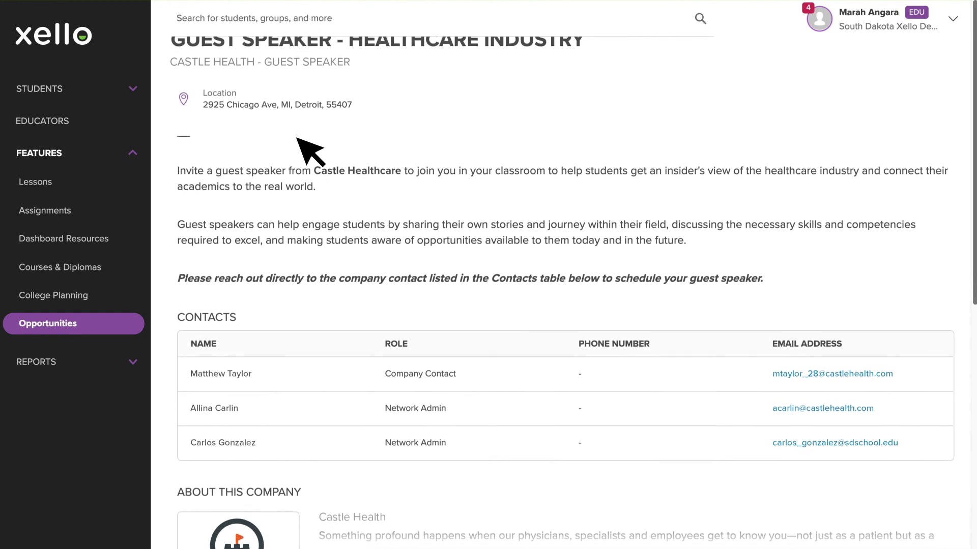
{"action": "scroll", "coordinate": [297, 145], "scroll_direction": "down", "scroll_amount": 4}
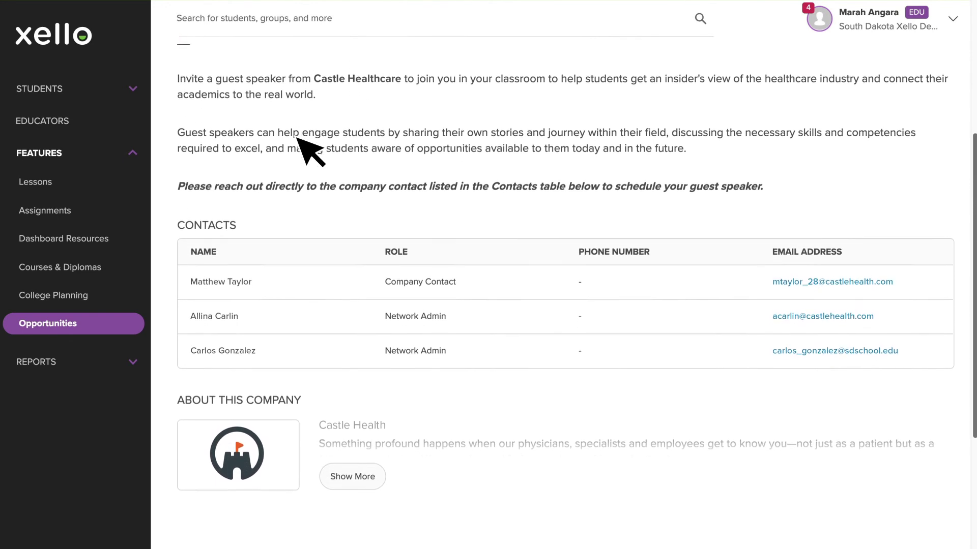
{"action": "scroll", "coordinate": [297, 138], "scroll_direction": "up", "scroll_amount": 4}
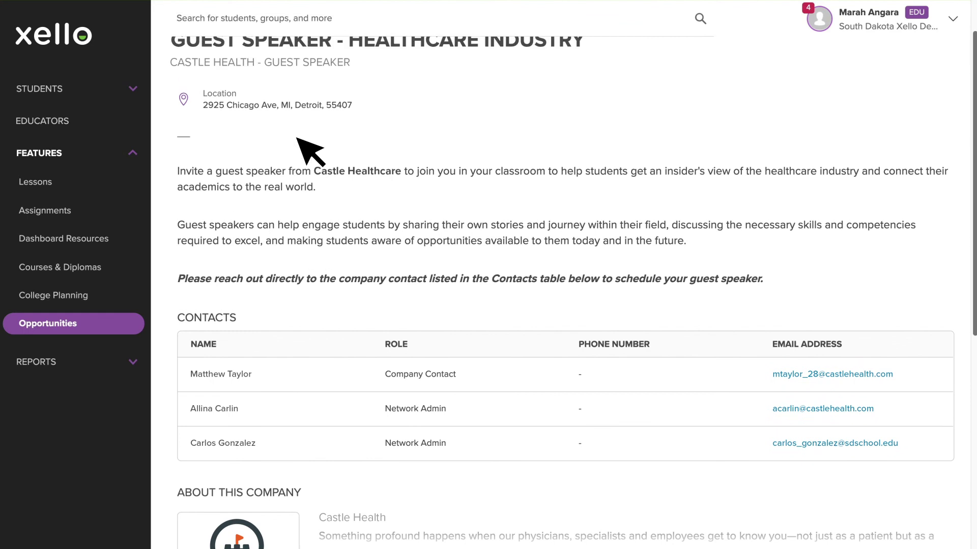
{"action": "scroll", "coordinate": [298, 139], "scroll_direction": "up", "scroll_amount": 1}
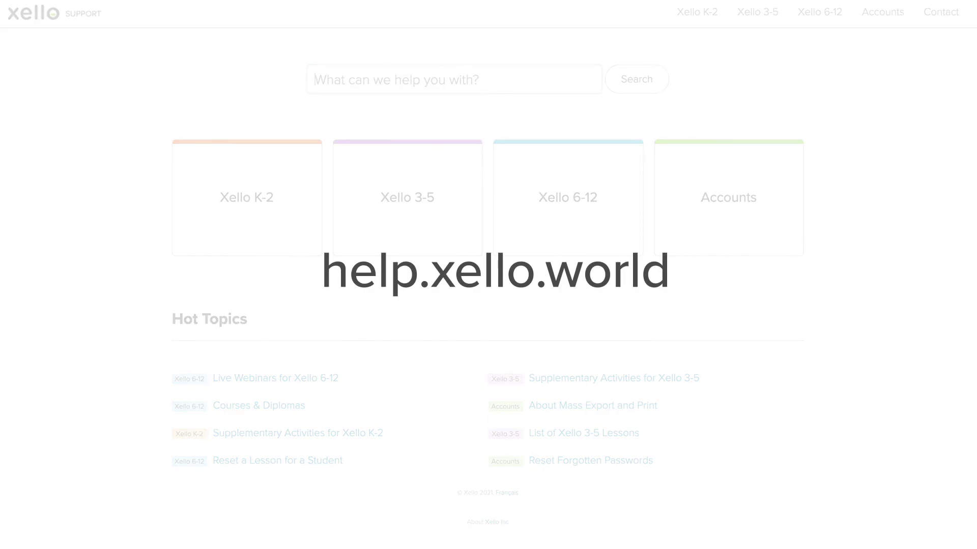
Search Xello Support for 'WBL Resources' and open the top article, WBL Resources for Educators.
{"action": "type", "text": "WBL Resources"}
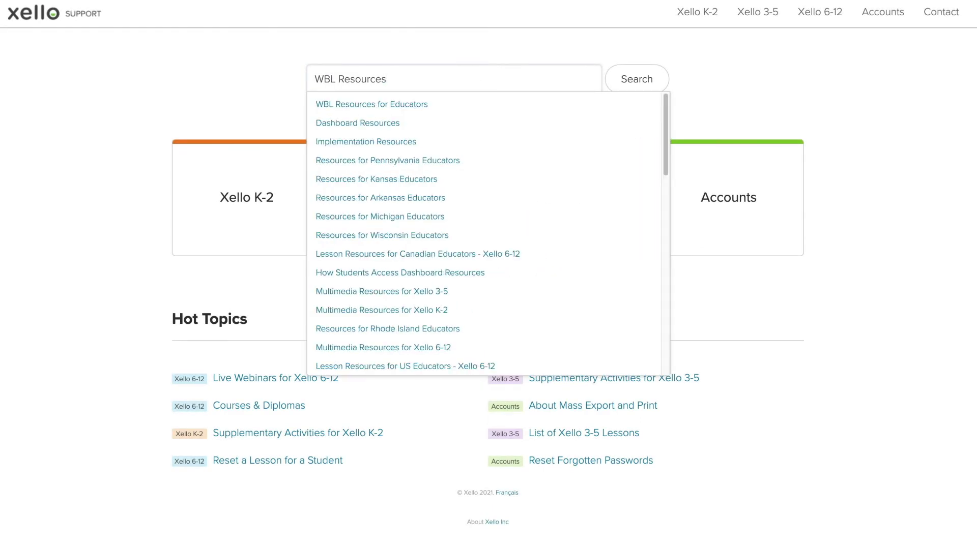
{"action": "key", "text": "Down"}
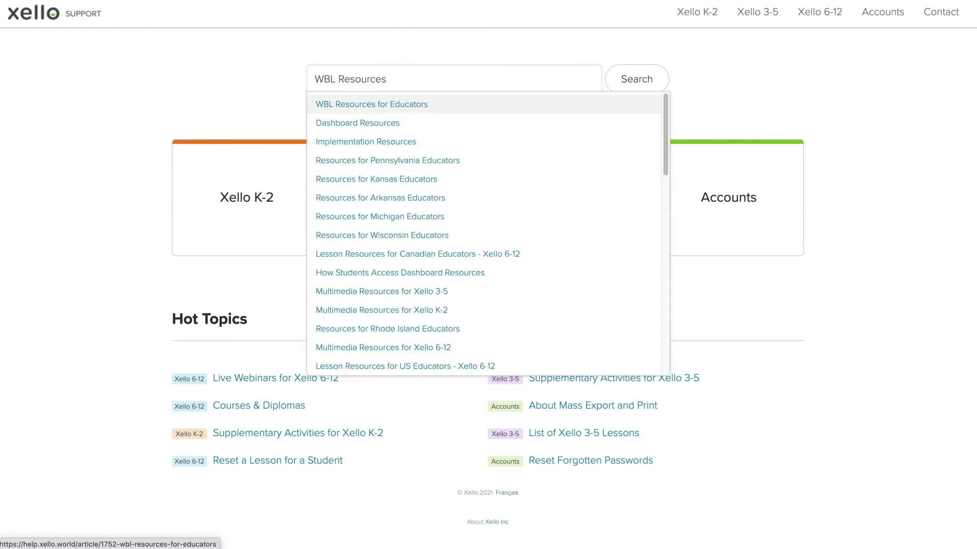
{"action": "key", "text": "Return"}
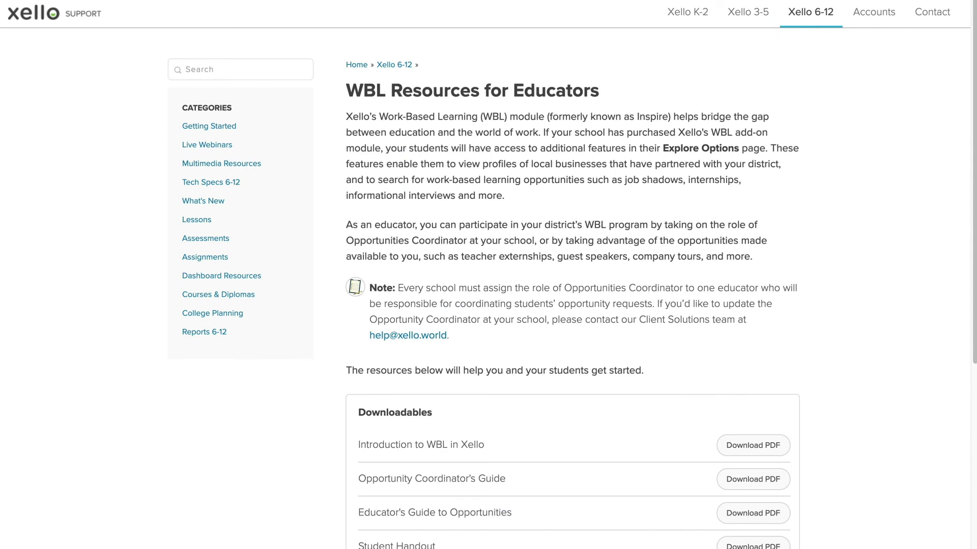